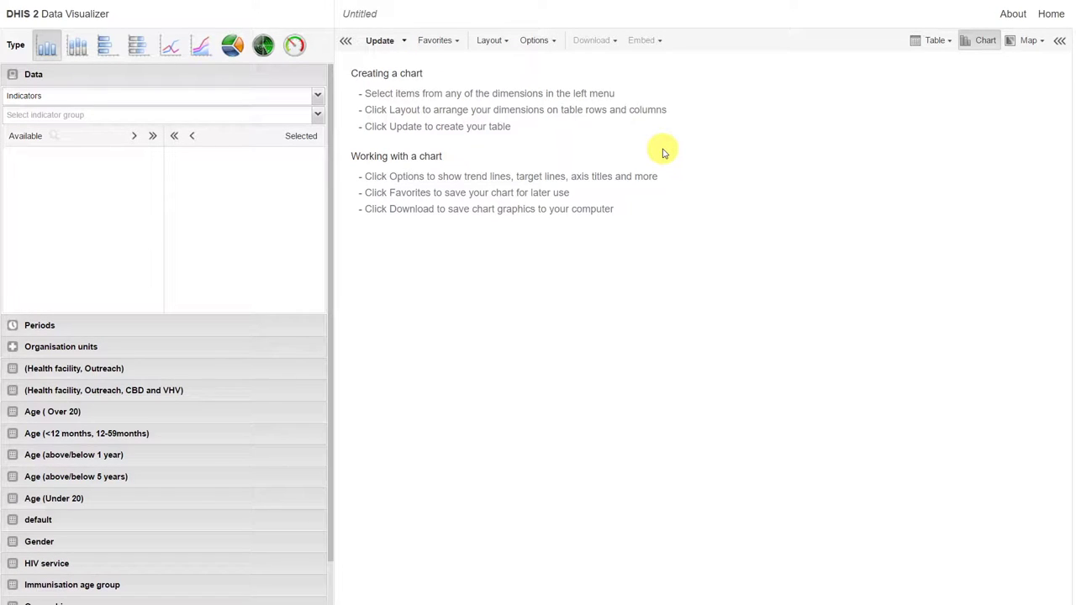
# Make the chart a pie chart, with the HIV group's 'HIV tests performed' data element as its data.
pyautogui.click(232, 52)
pyautogui.click(225, 101)
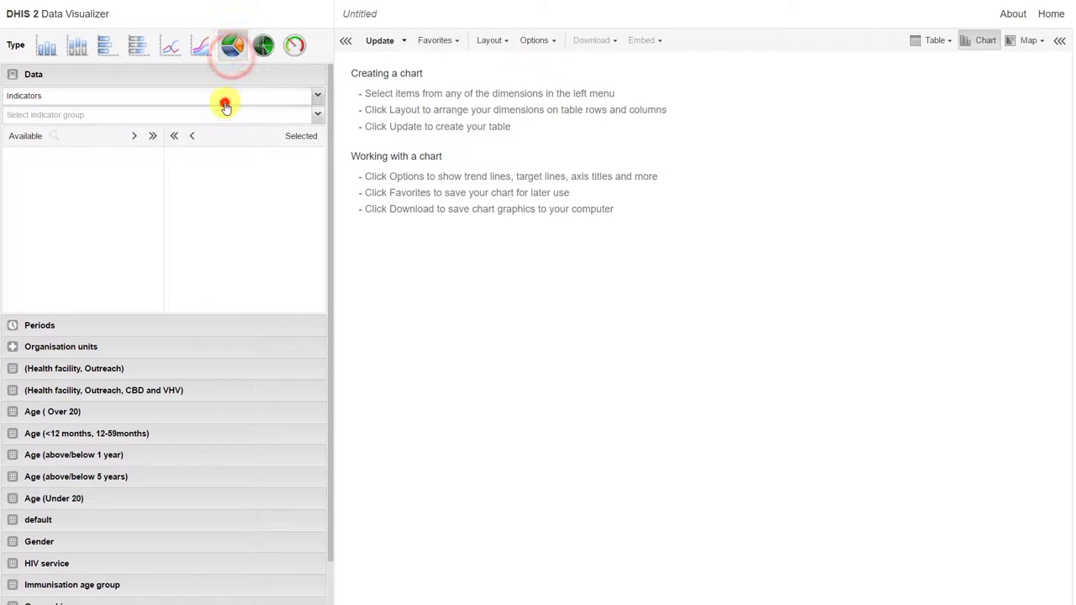
pyautogui.click(200, 128)
pyautogui.click(199, 116)
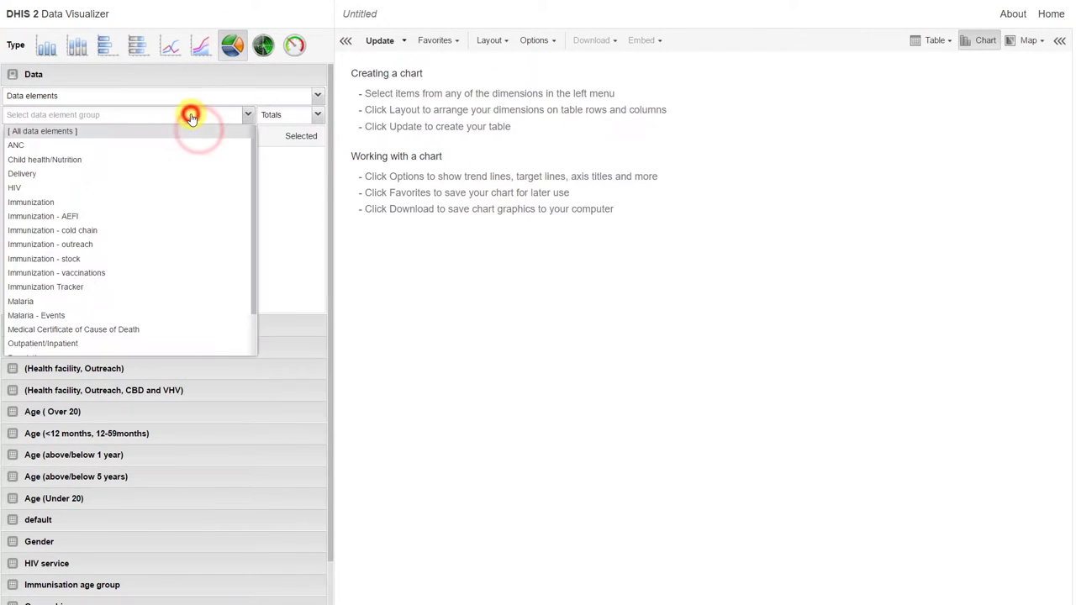
pyautogui.click(102, 192)
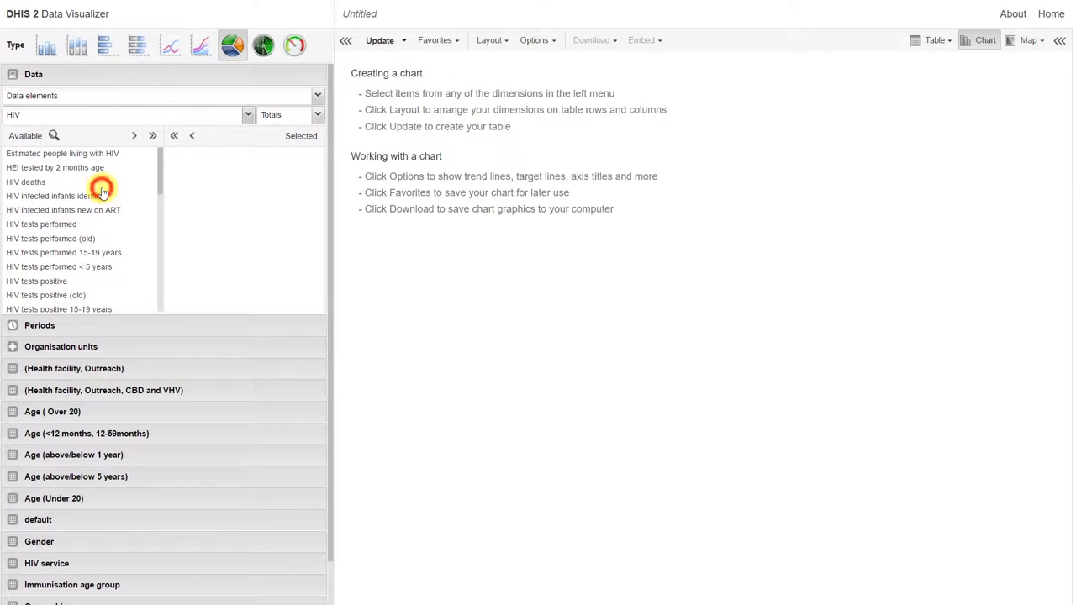
pyautogui.doubleClick(69, 225)
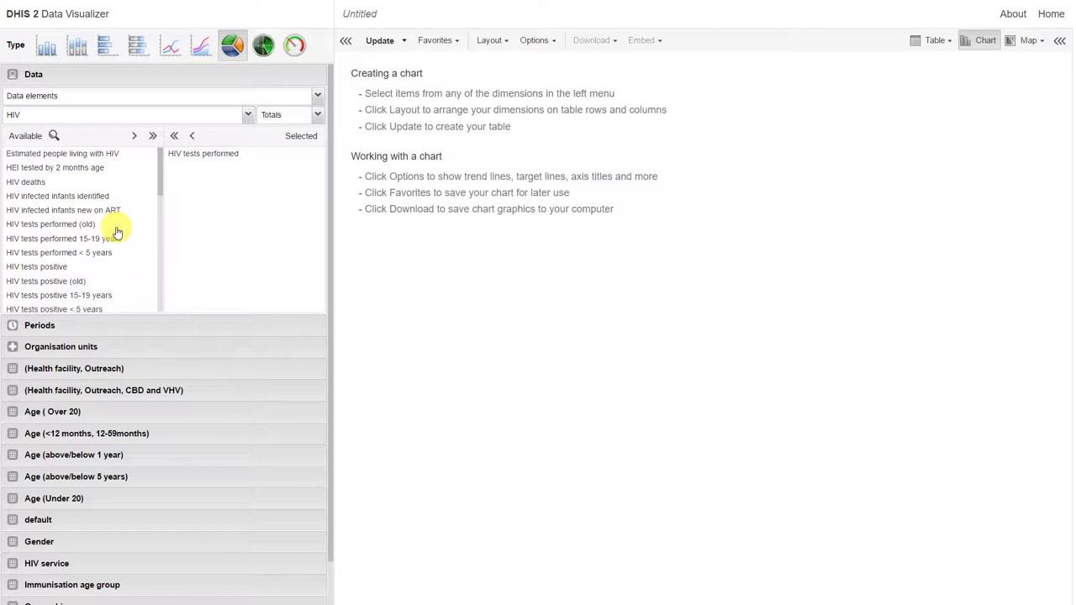
pyautogui.click(92, 325)
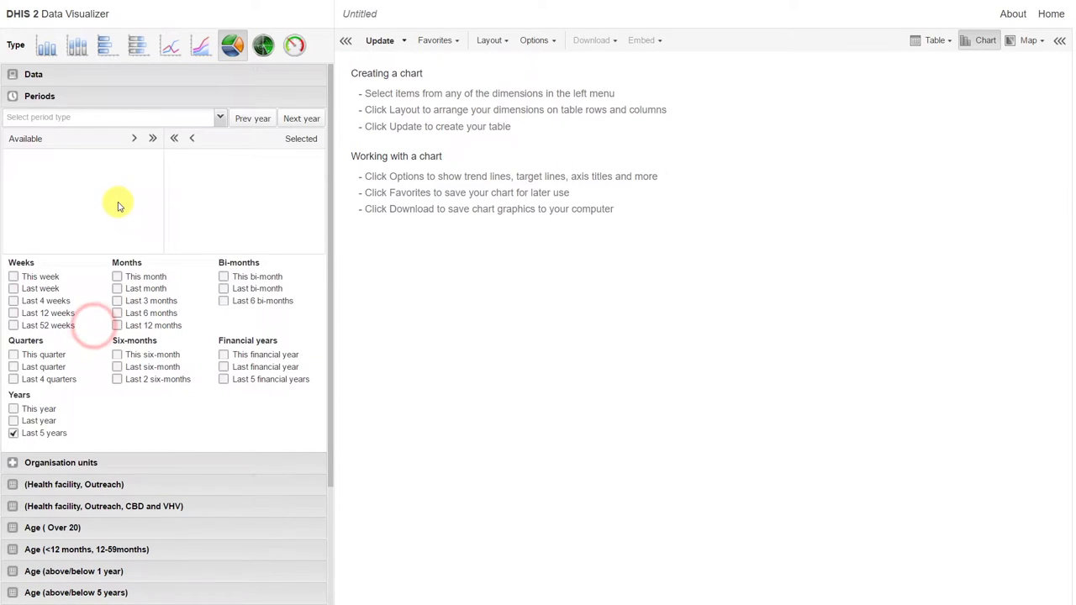
# Change the period from Last 5 years to Last year and set the organisation unit to Animal Region.
pyautogui.click(28, 433)
pyautogui.click(31, 422)
pyautogui.click(43, 462)
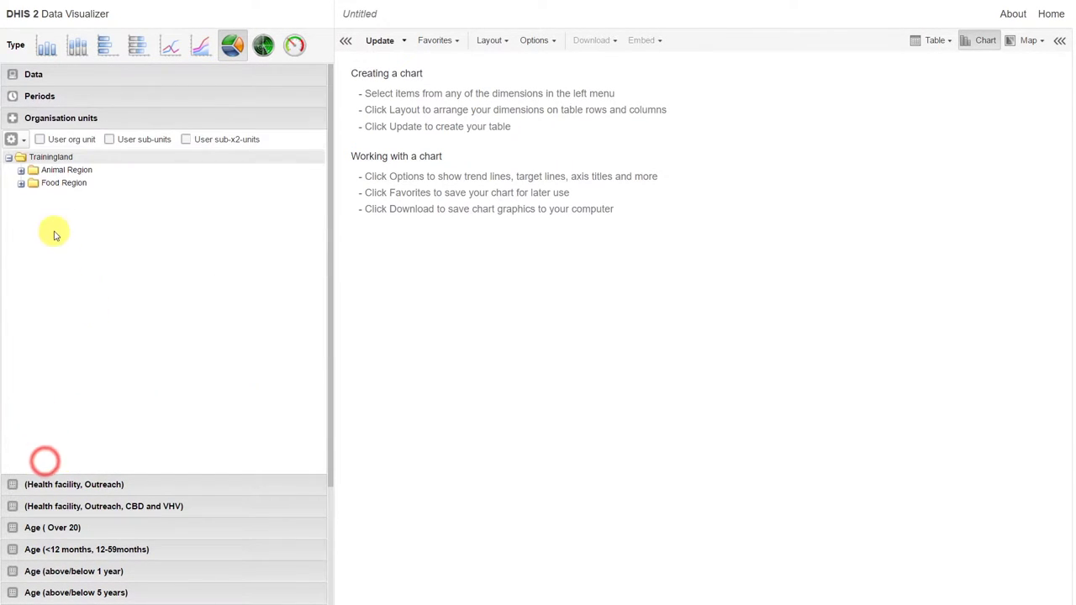
pyautogui.click(47, 172)
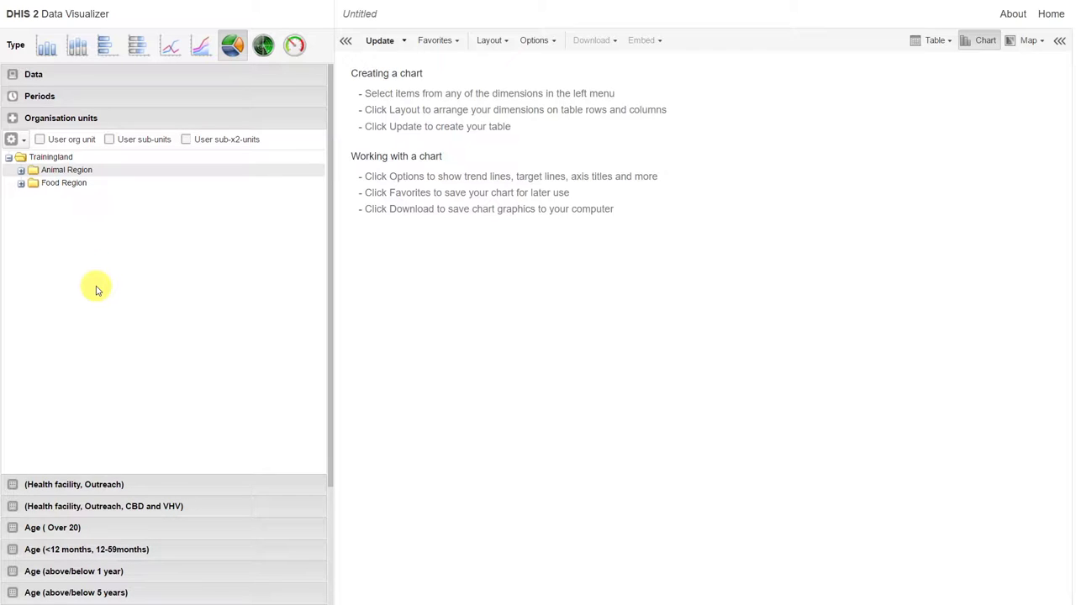
pyautogui.click(329, 373)
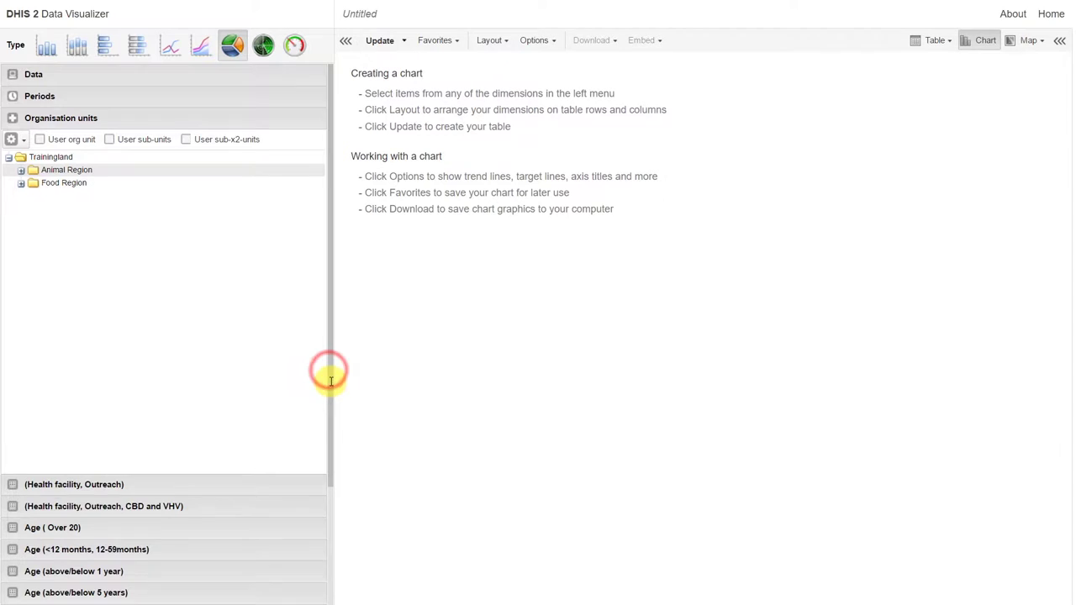
pyautogui.moveTo(329, 373); pyautogui.dragTo(337, 519)
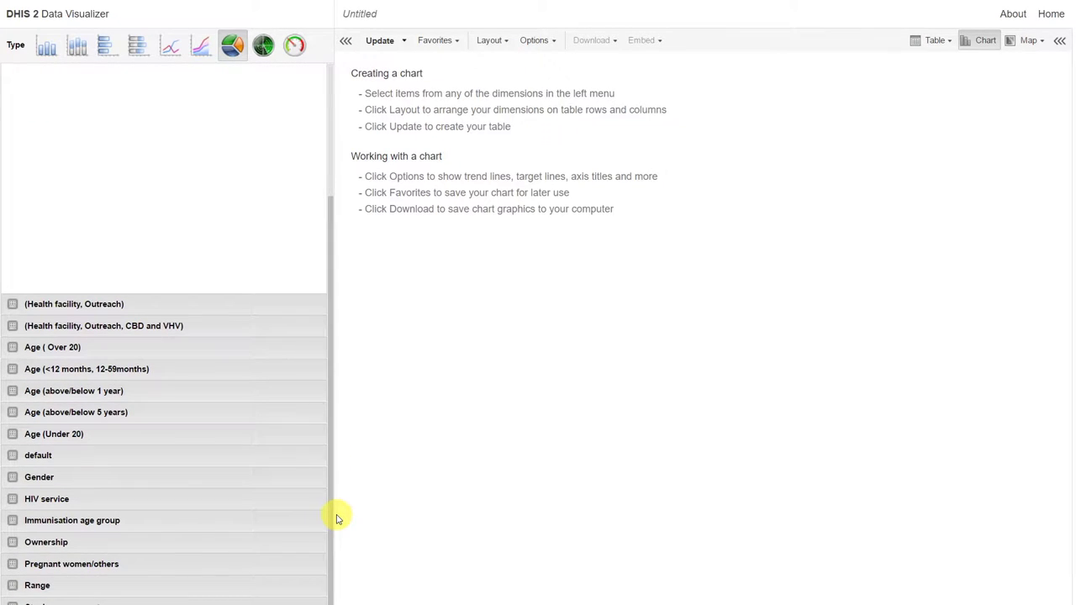
# Select all three HIV service items (PMTCT, TB and Other) for the chart.
pyautogui.click(166, 497)
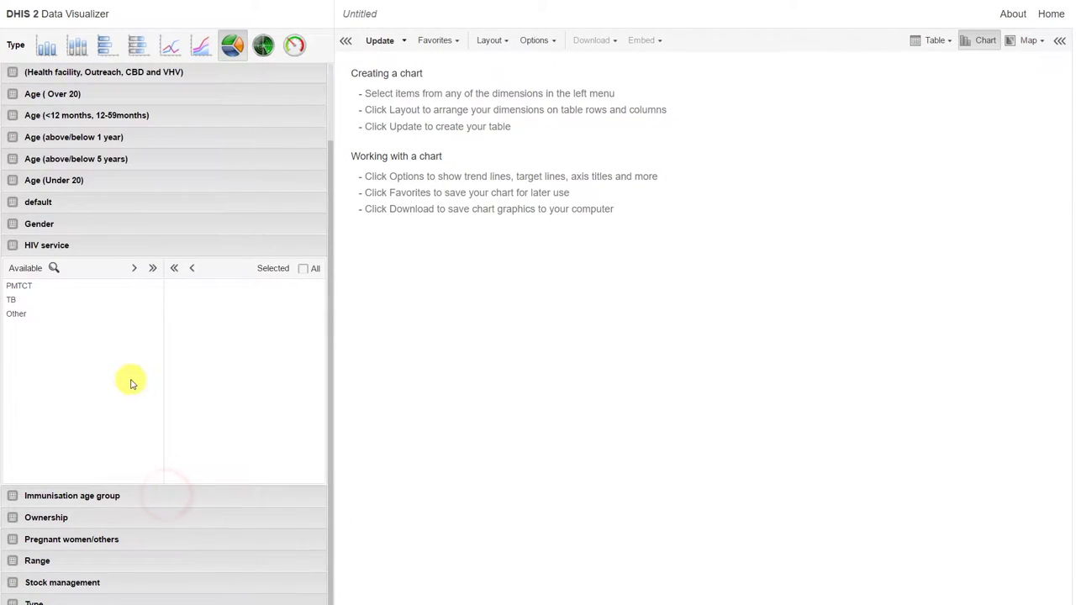
pyautogui.click(152, 269)
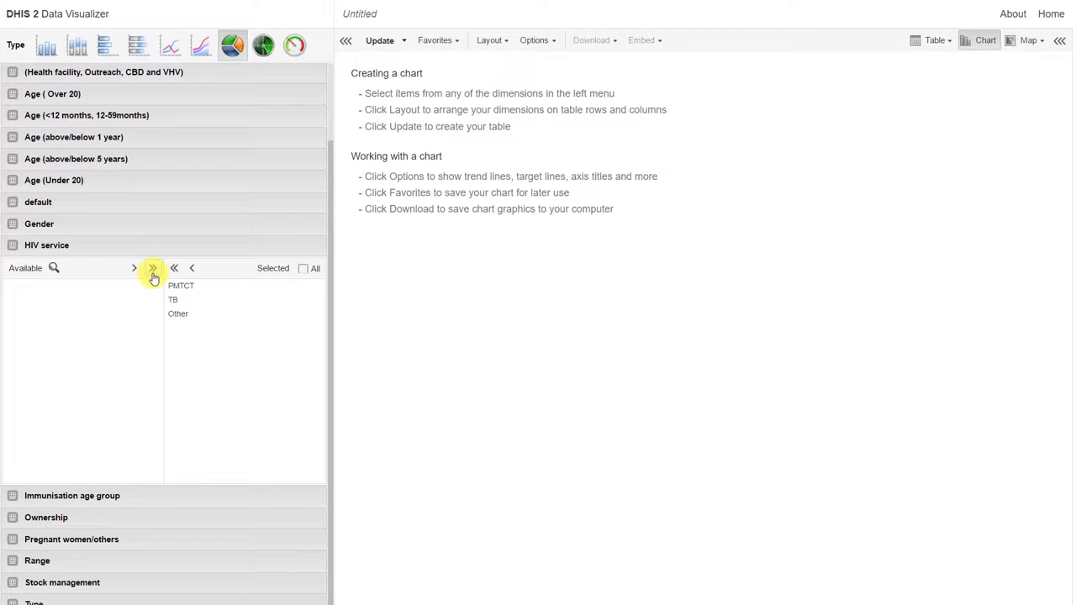
pyautogui.click(497, 42)
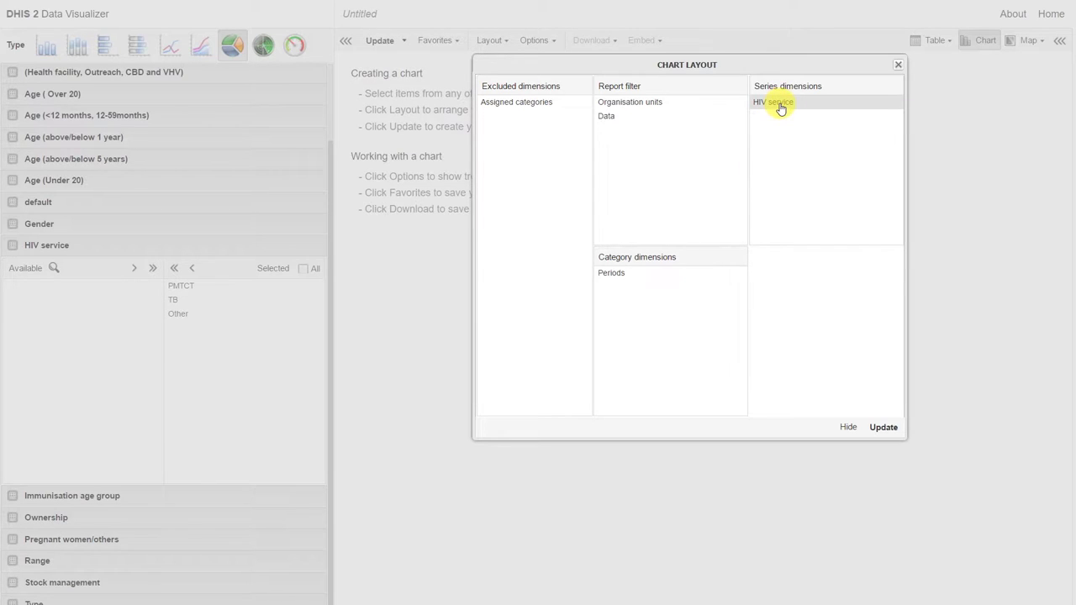
# Put HIV service in Category dimensions and Data in Series dimensions, then update the pie chart.
pyautogui.moveTo(776, 104); pyautogui.dragTo(666, 330)
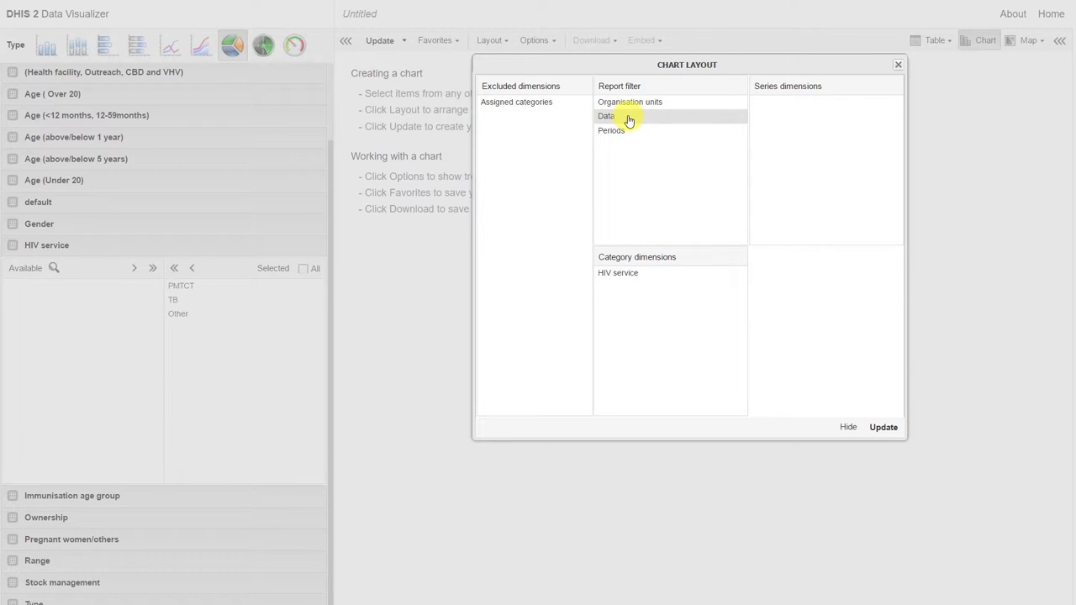
pyautogui.moveTo(629, 120); pyautogui.dragTo(804, 122)
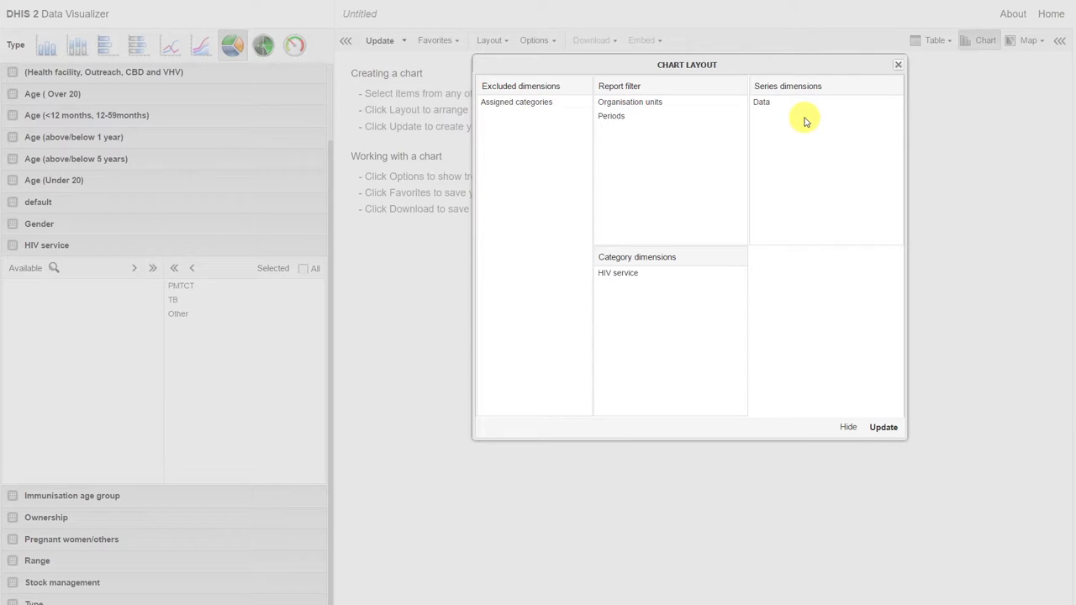
pyautogui.click(884, 428)
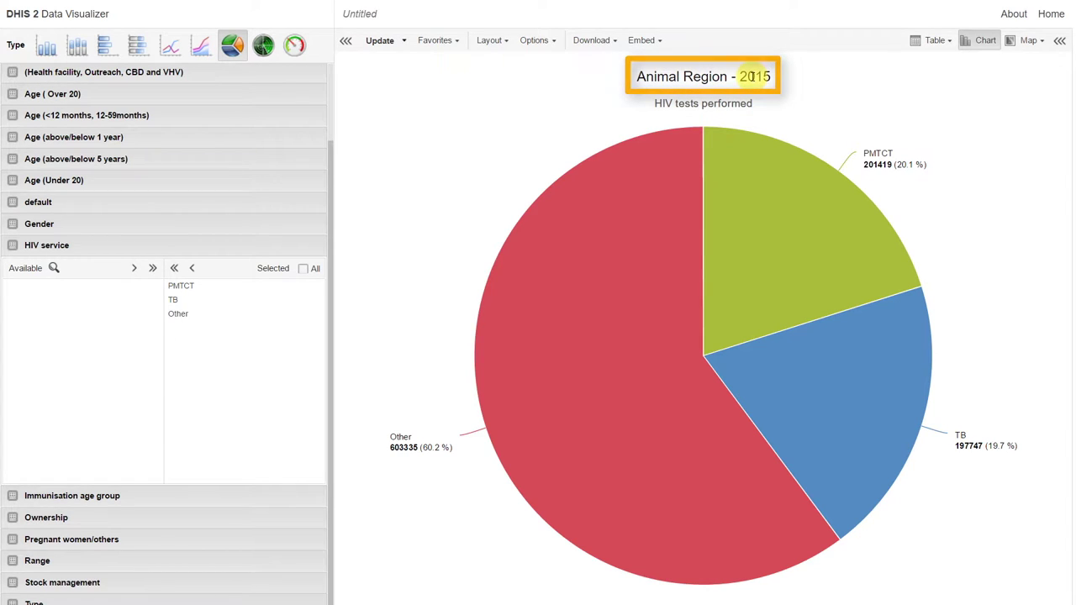
# Swap Periods into Series in place of Data, retitling the chart 'Animal Region - HIV tests performed'.
pyautogui.click(489, 48)
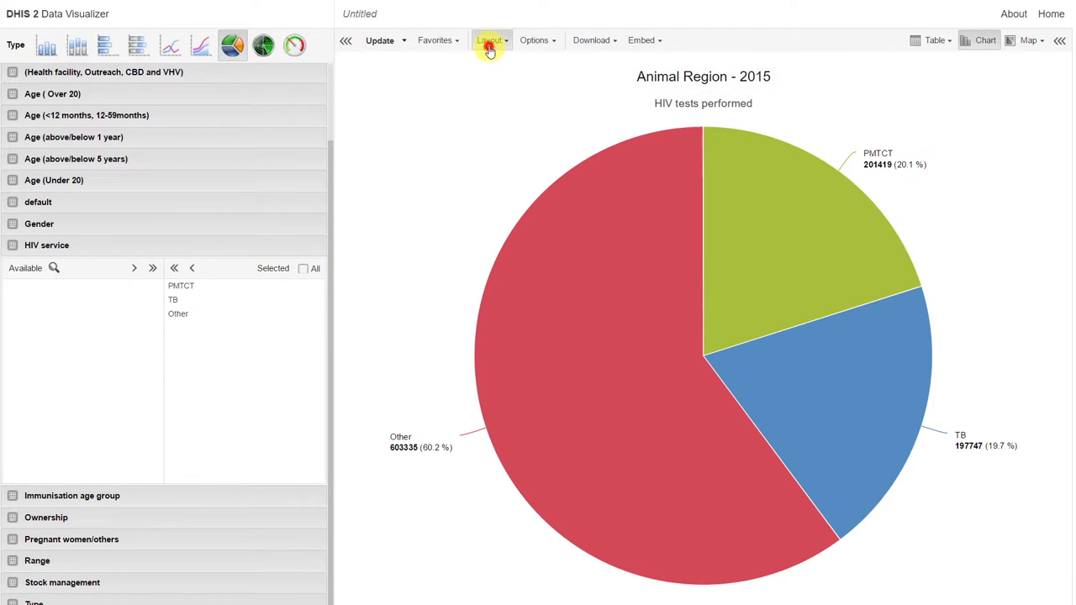
pyautogui.moveTo(636, 69); pyautogui.dragTo(649, 121)
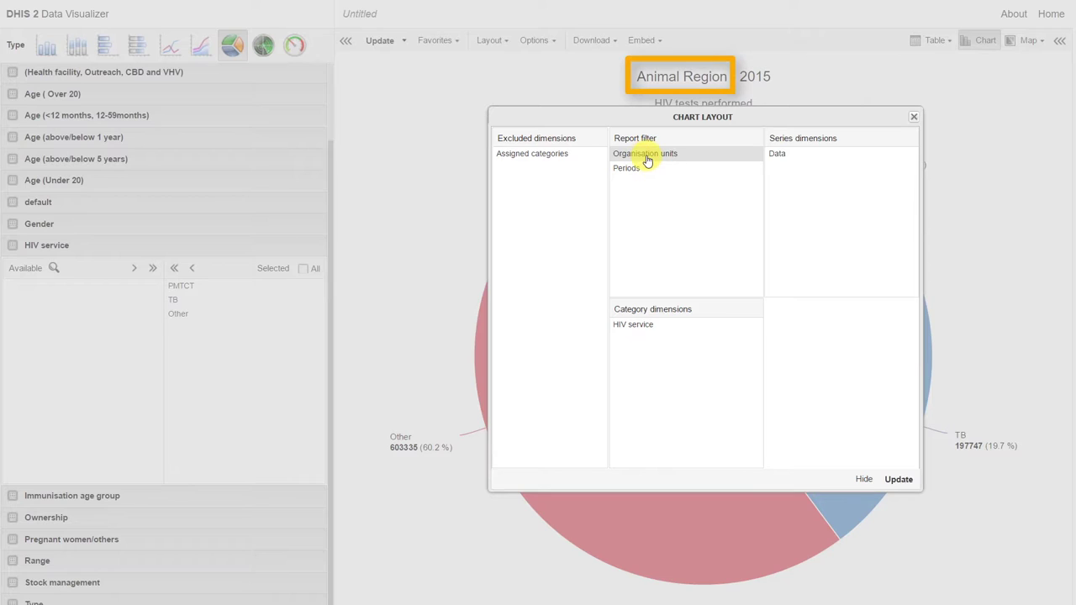
pyautogui.moveTo(632, 170); pyautogui.dragTo(631, 177)
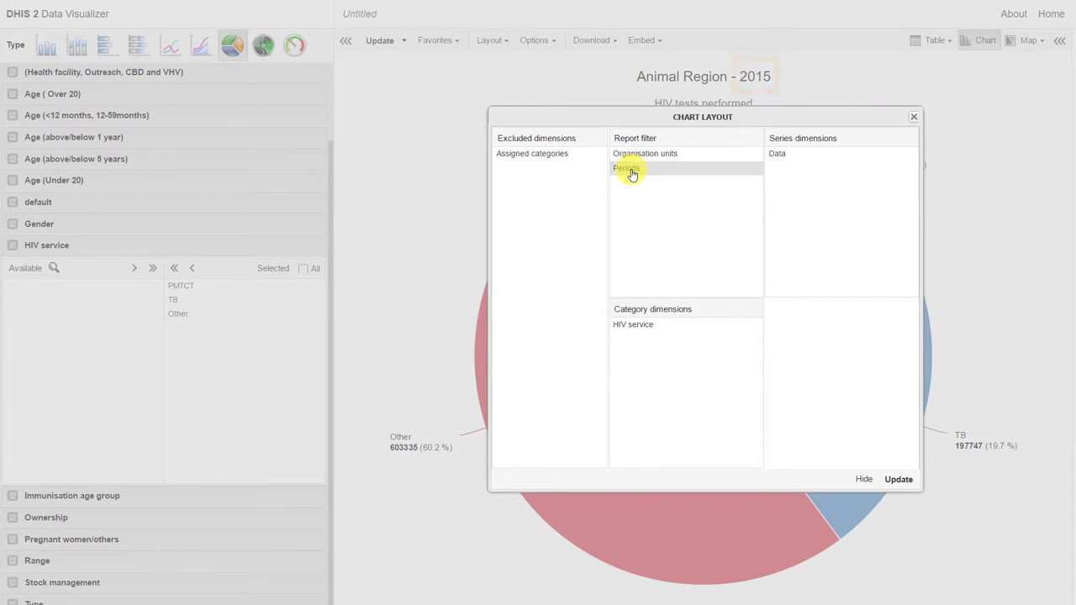
pyautogui.moveTo(632, 174); pyautogui.dragTo(814, 173)
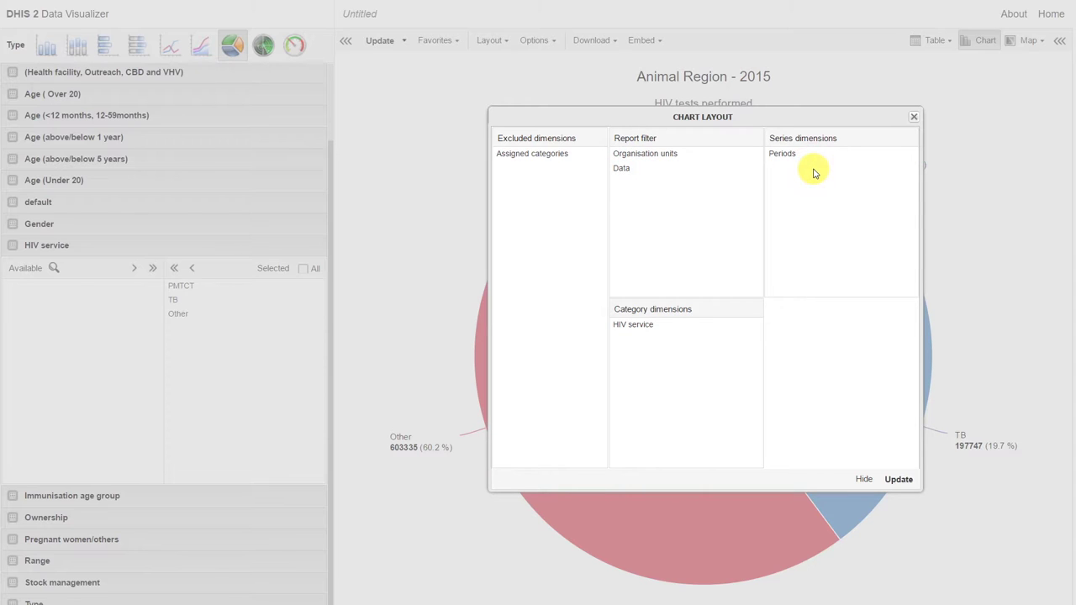
pyautogui.click(898, 479)
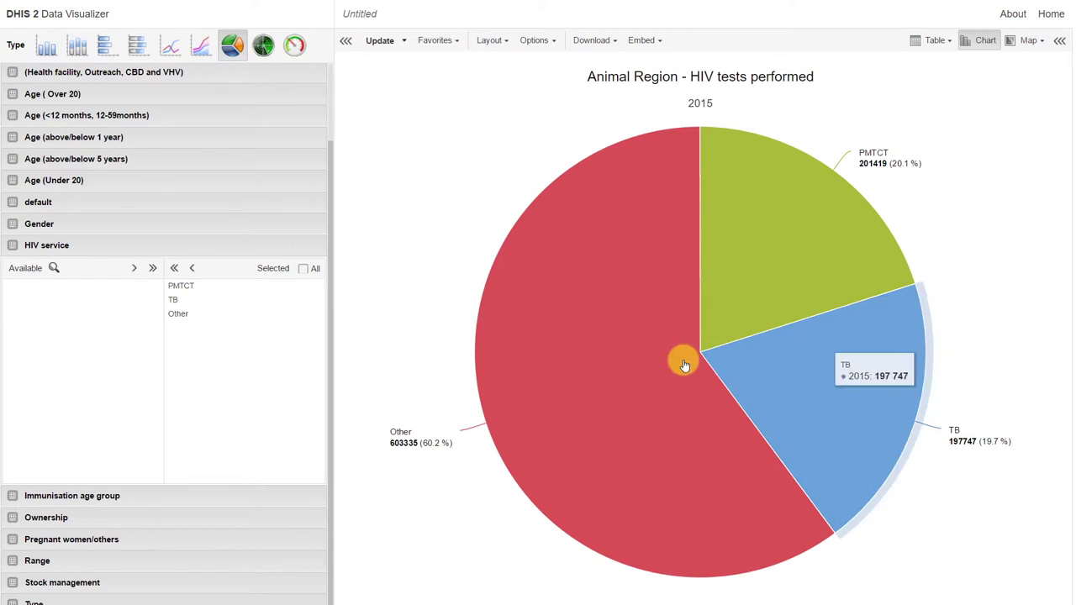
# Download the pie chart as the PNG image 'test (7).png' and open it.
pyautogui.click(610, 48)
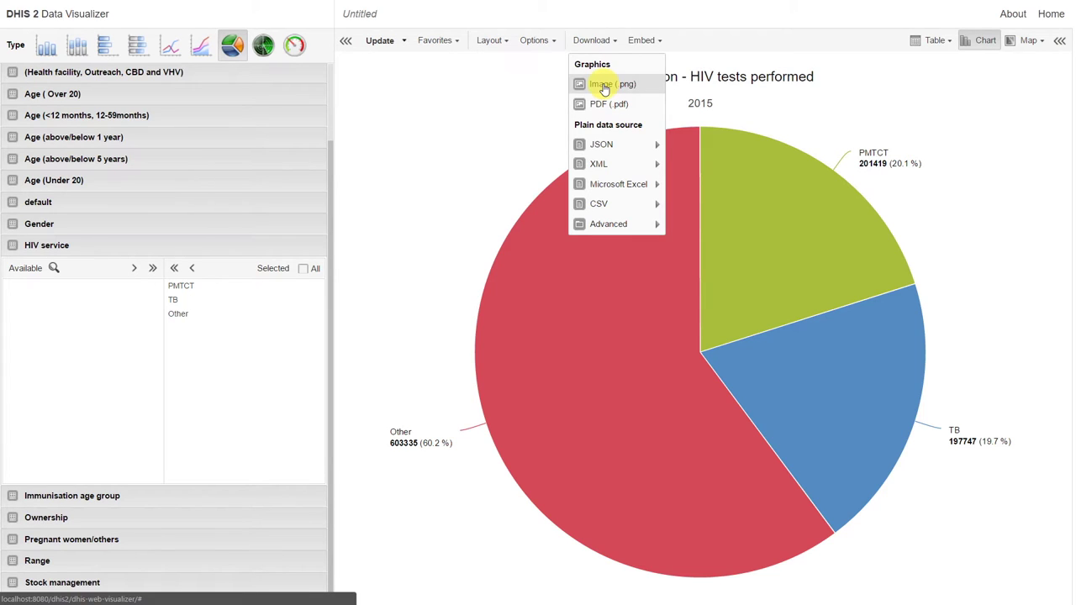
pyautogui.click(603, 86)
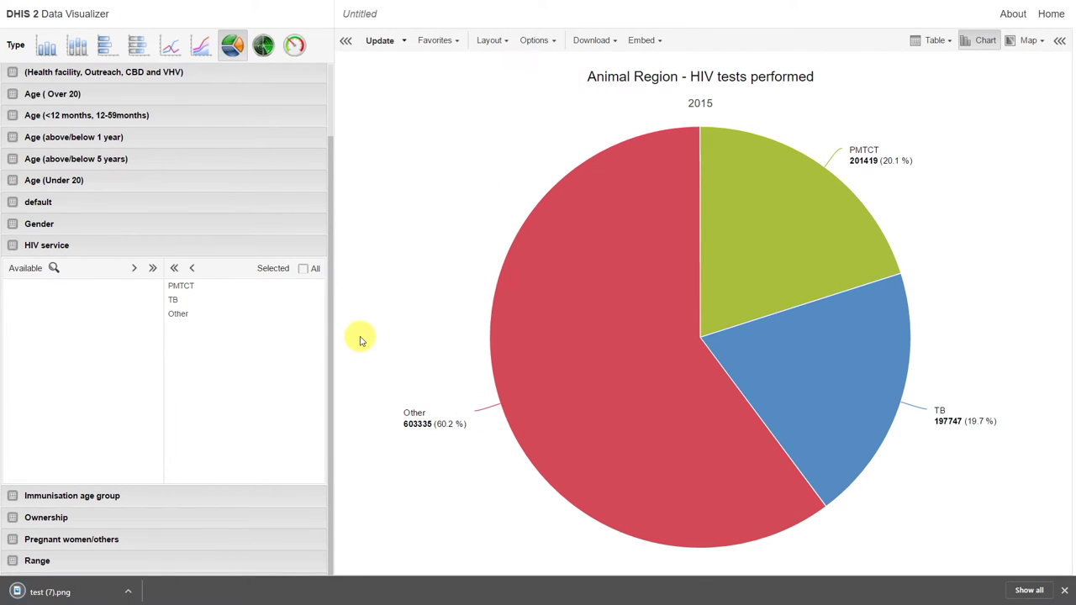
pyautogui.click(74, 593)
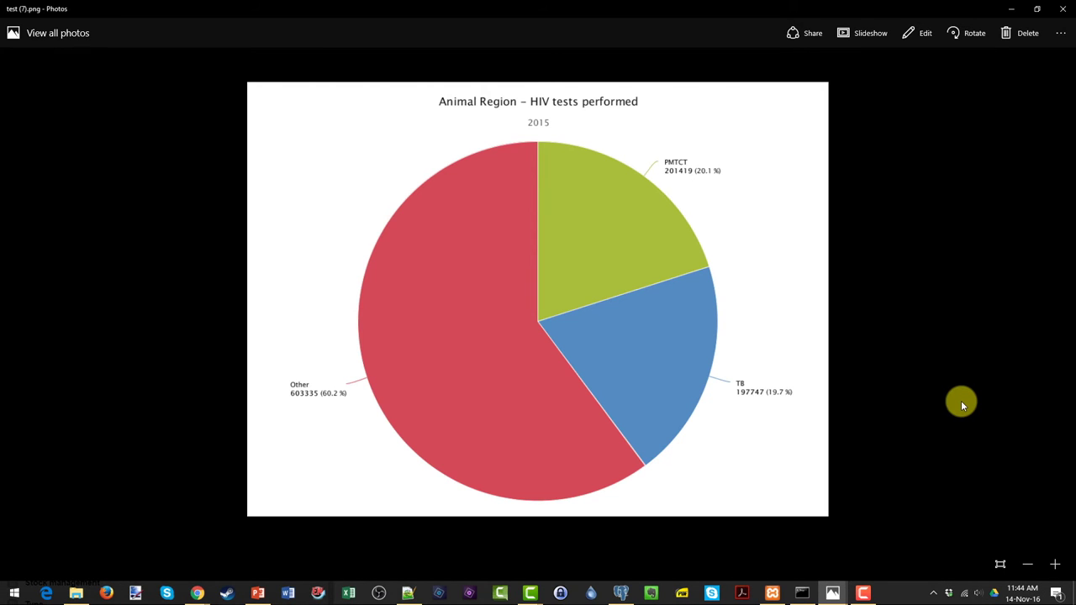
# Zoom in on 'test (7).png' in Photos to see the pie chart enlarged.
pyautogui.scroll(2, 961, 400)
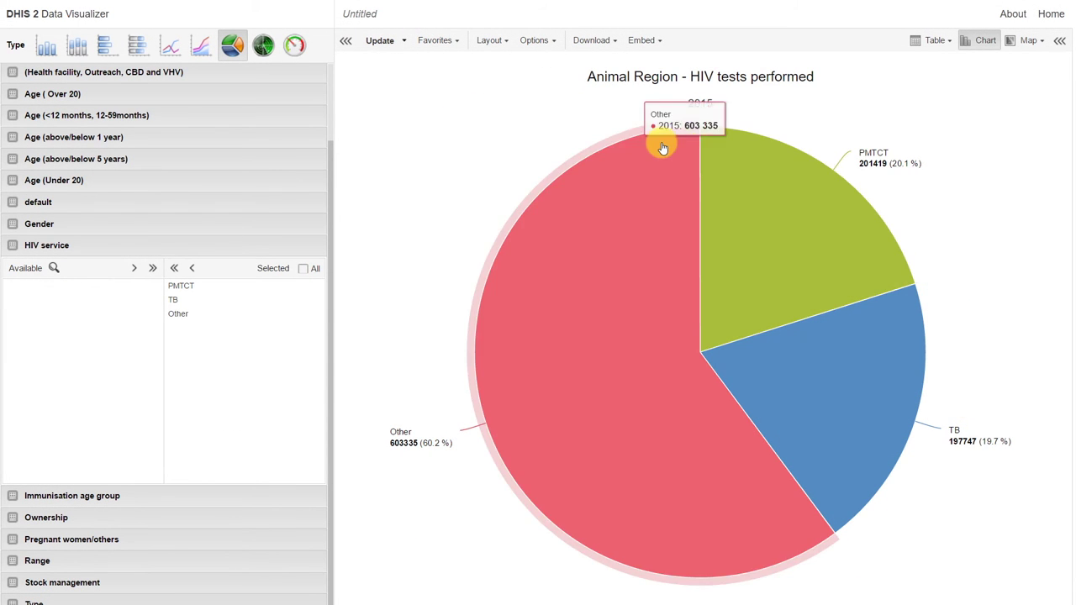
# Download the pie chart as the PDF file 'test (2).pdf'.
pyautogui.click(606, 44)
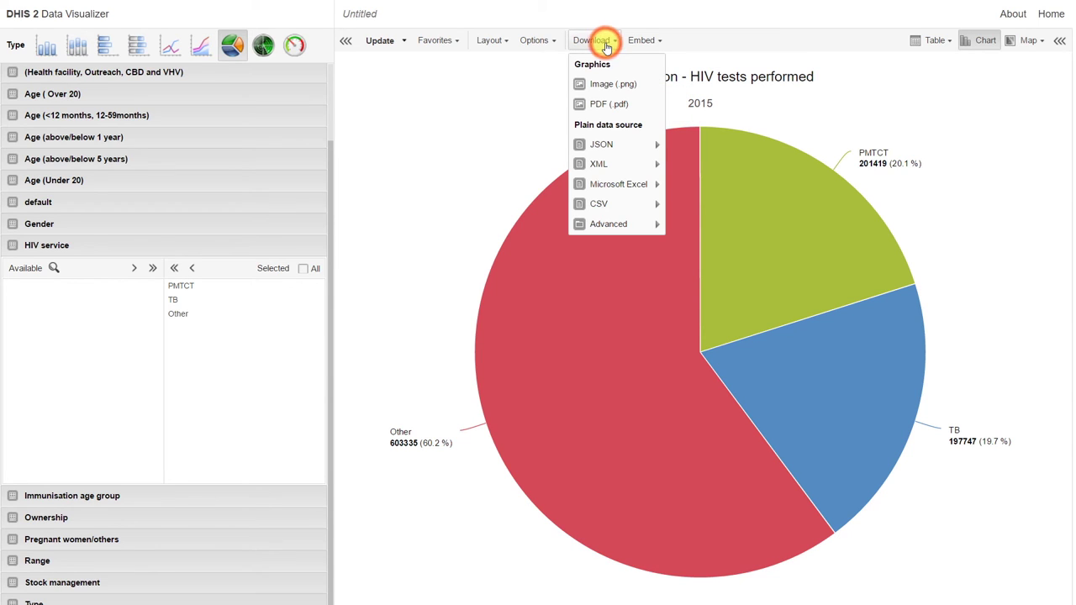
pyautogui.click(636, 108)
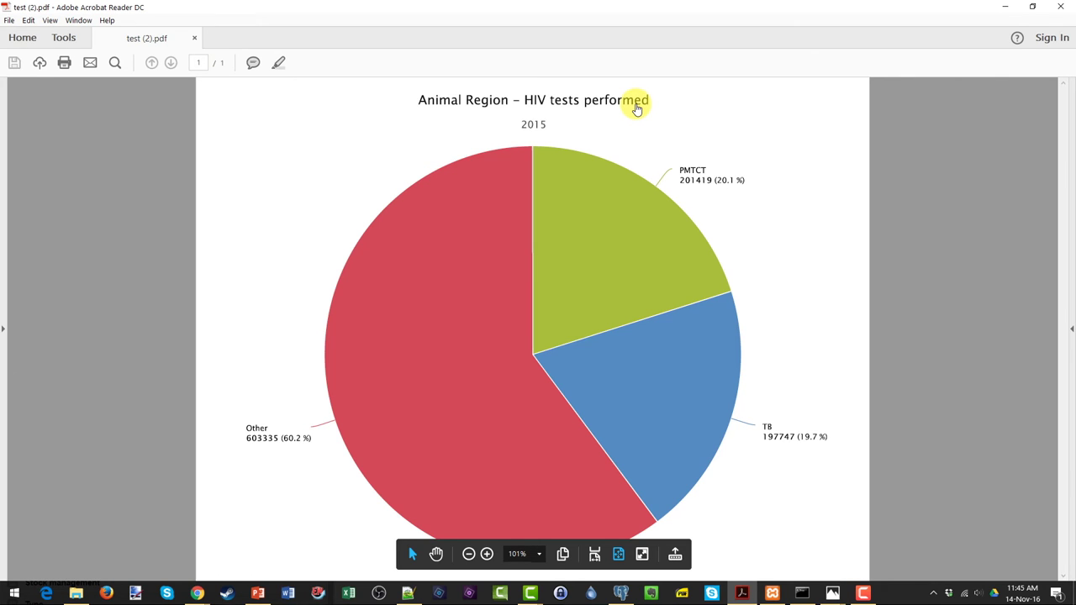
# Zoom in on 'test (2).pdf' and scroll down through the enlarged pie chart.
pyautogui.scroll(4, 636, 108)
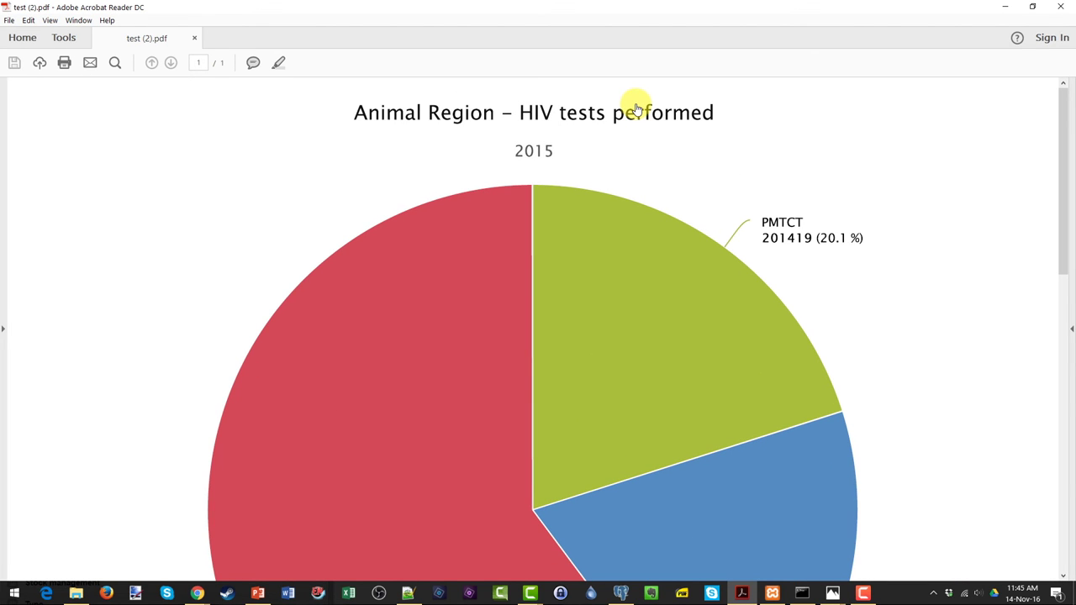
pyautogui.moveTo(1061, 160); pyautogui.dragTo(1056, 291)
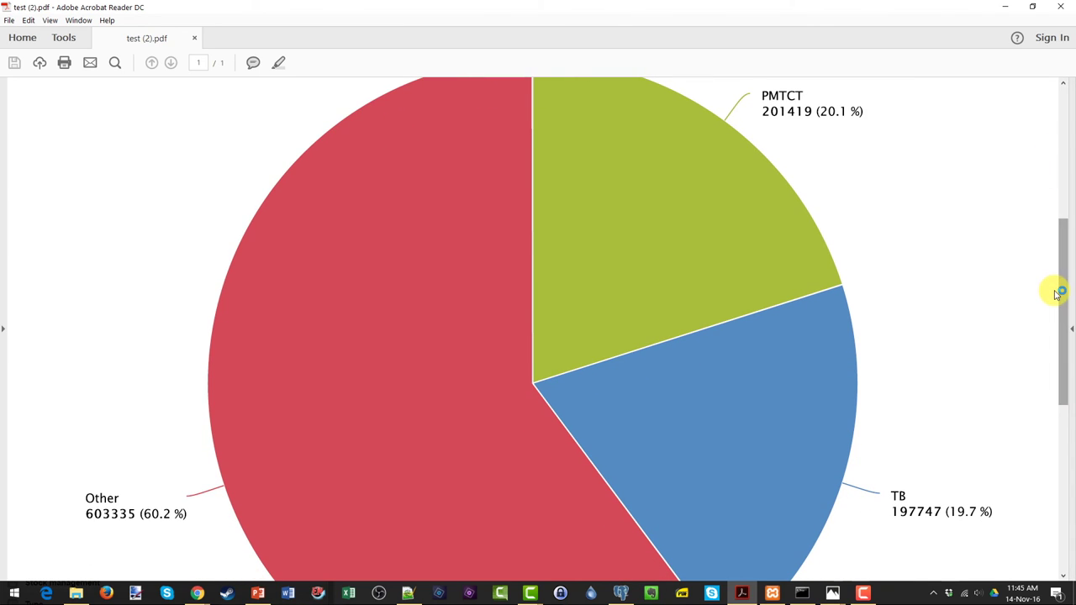